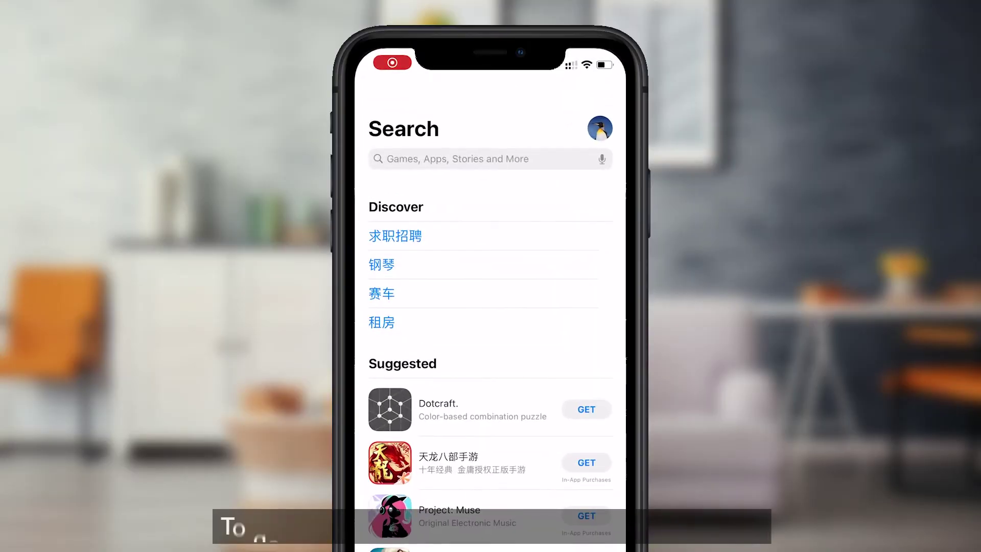
# Search the App Store for 'iwfcam' to find the iWFCam Wifi Camera app.
pyautogui.click(490, 160)
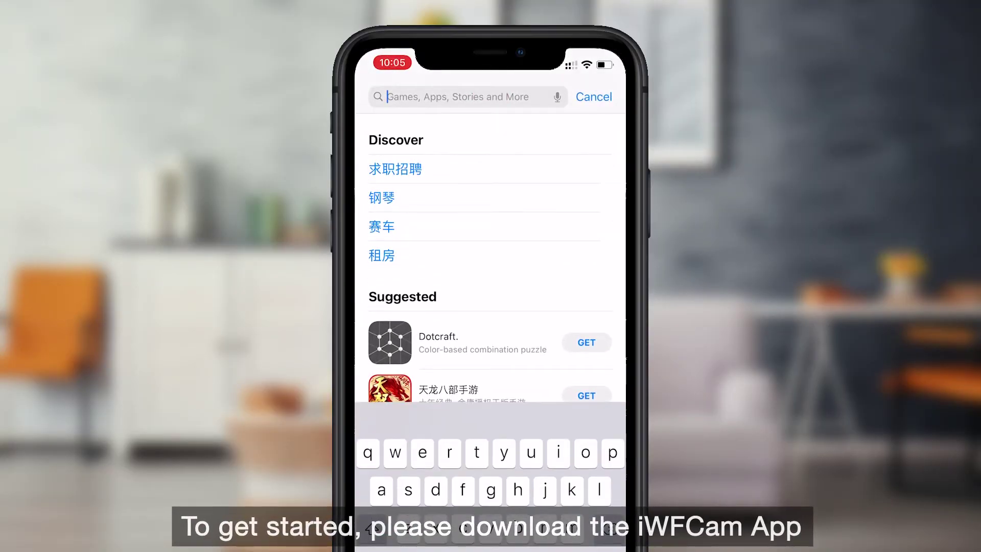
pyautogui.write('iw')
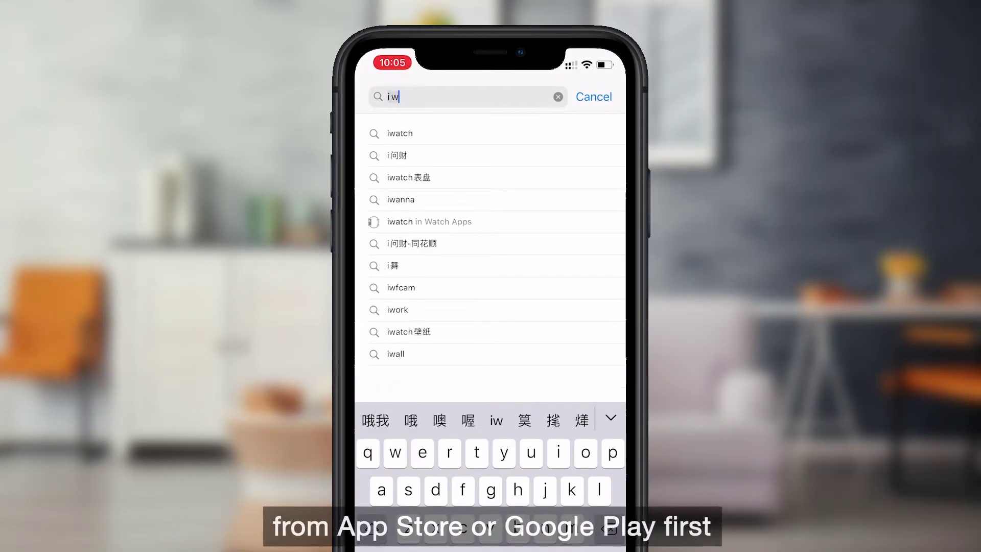
pyautogui.write('fcam')
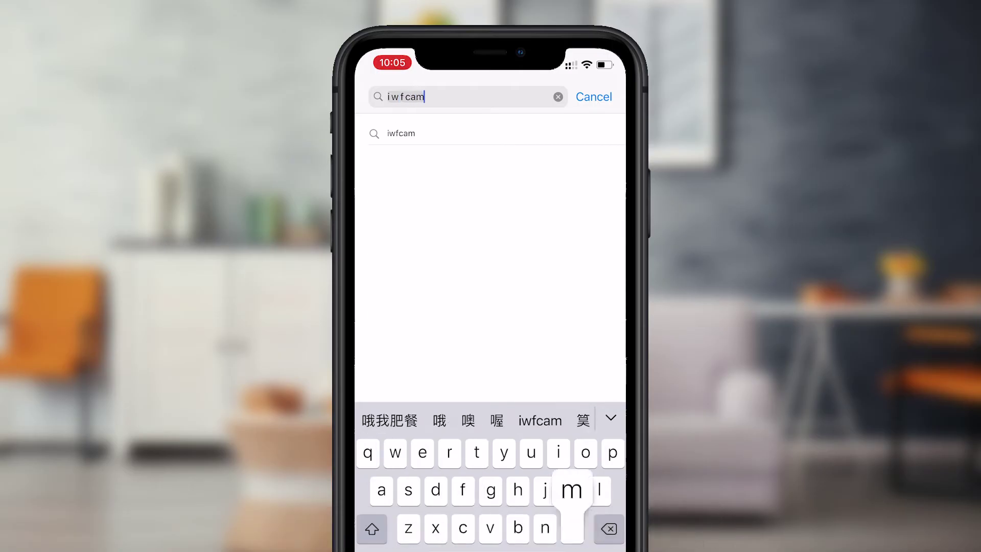
pyautogui.press('Return')
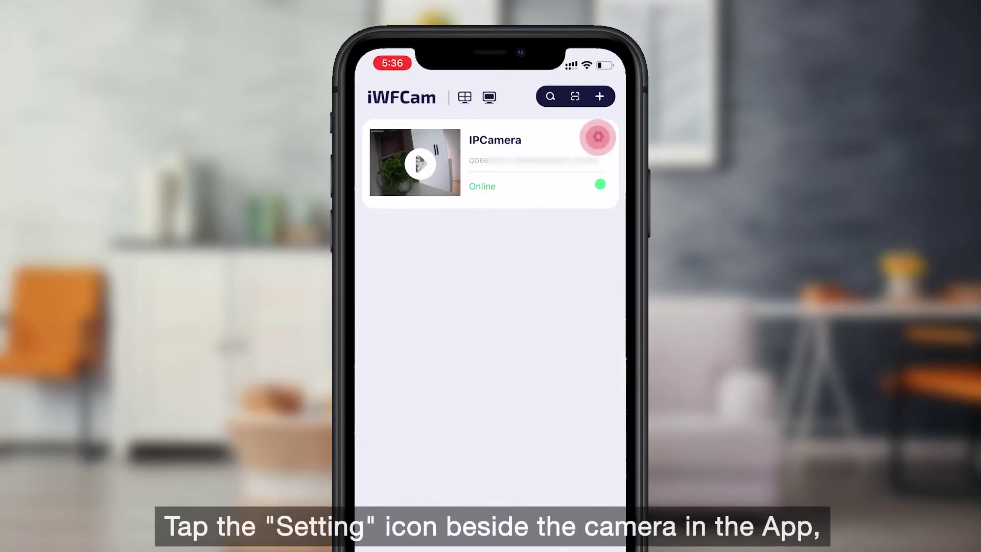
# Connect the IPCamera to the little_ice Wi-Fi network with its password and acknowledge the reboot notice.
pyautogui.click(598, 137)
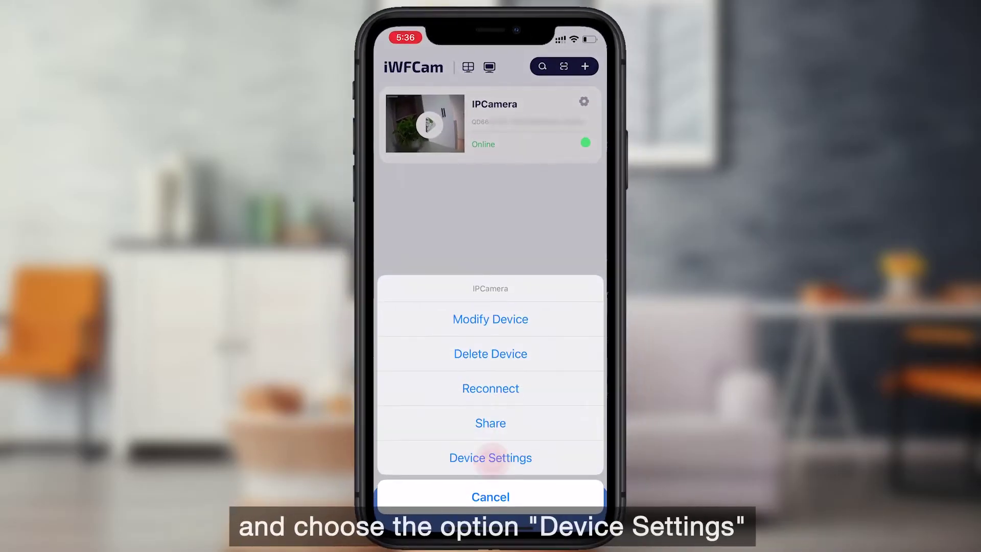
pyautogui.click(492, 458)
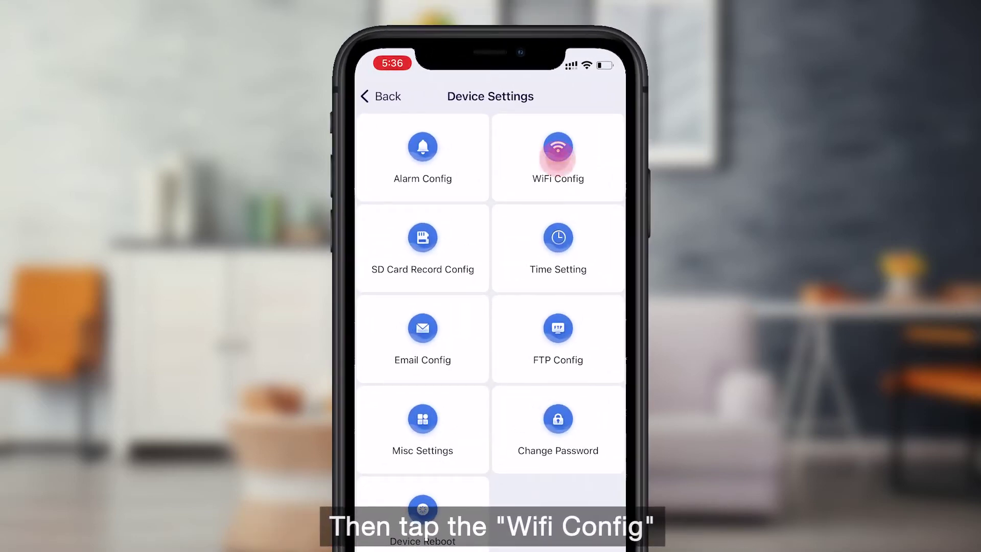
pyautogui.click(558, 154)
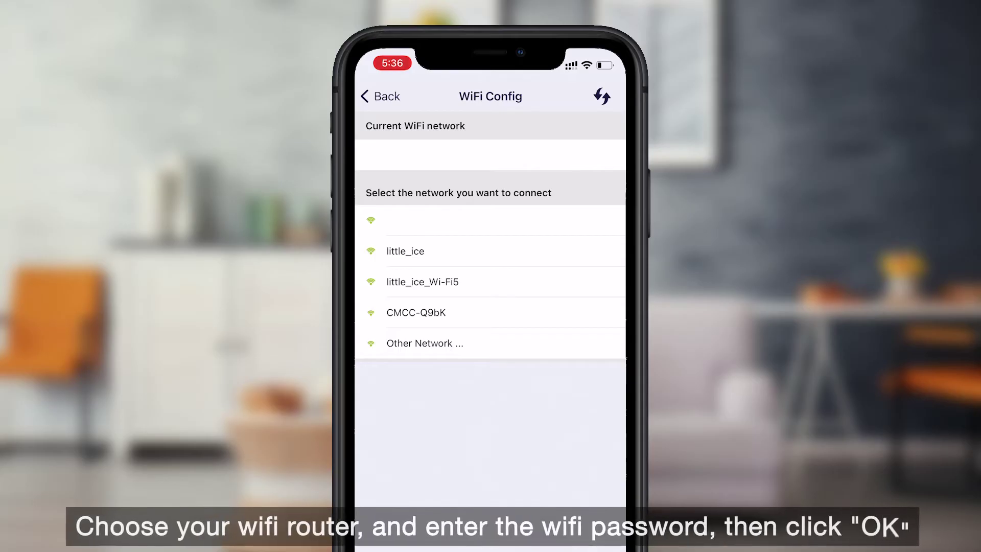
pyautogui.click(406, 251)
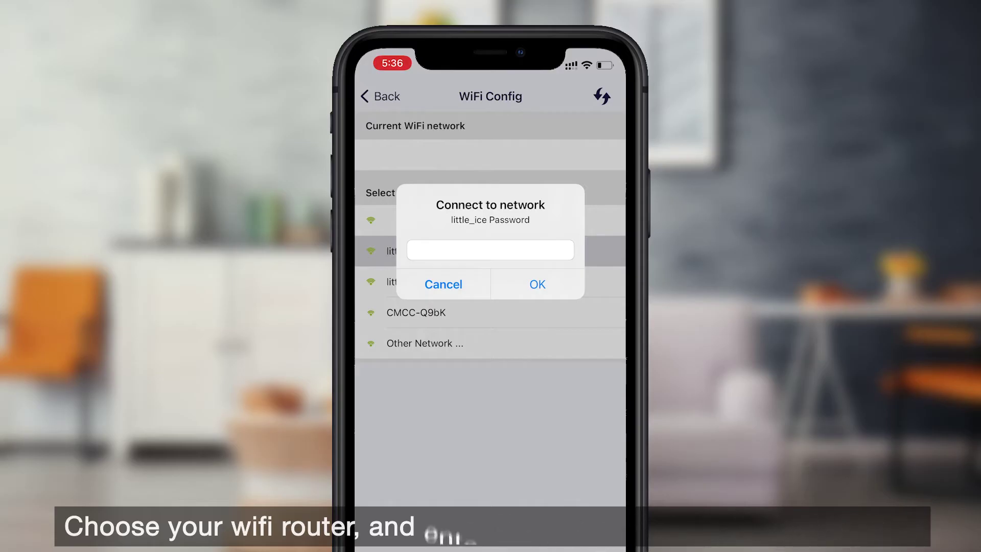
pyautogui.click(537, 284)
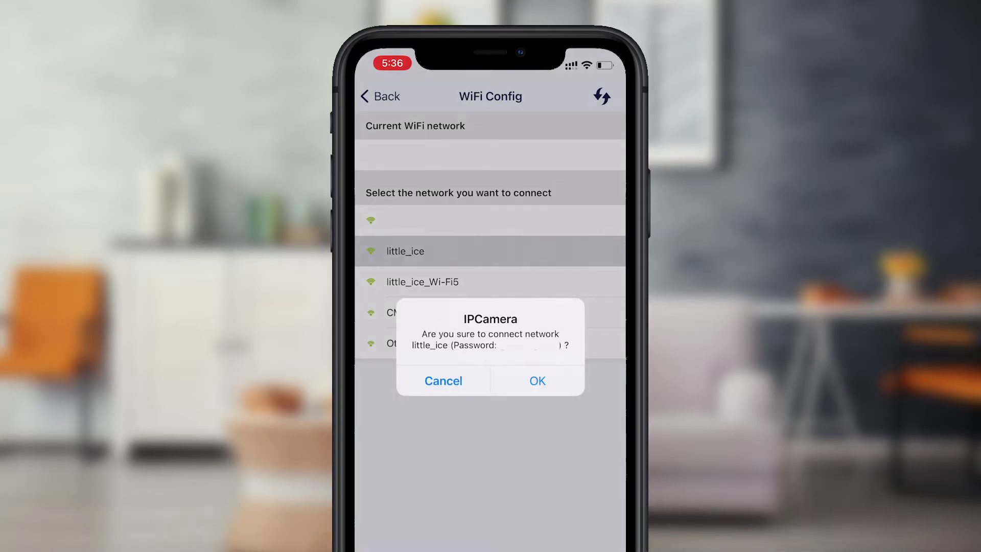
pyautogui.click(538, 381)
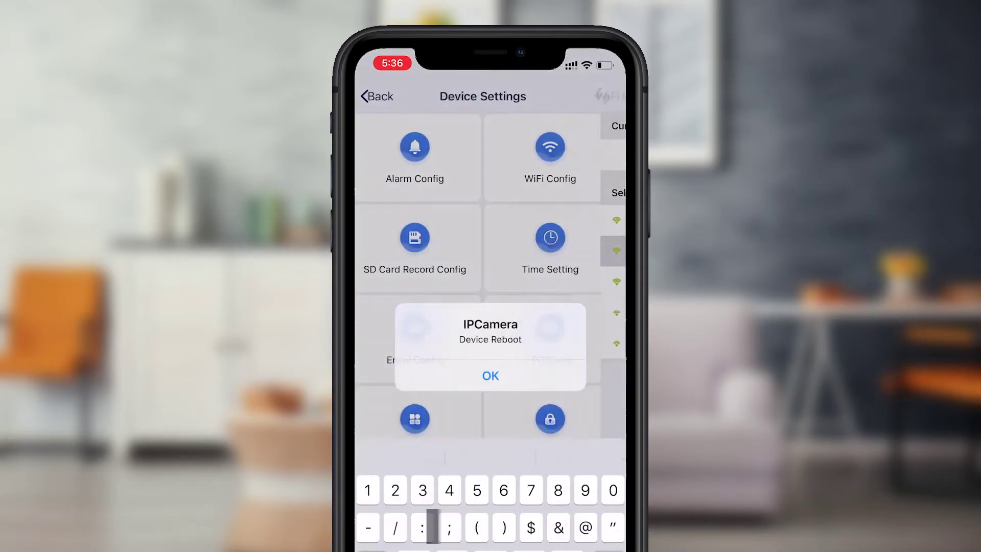
pyautogui.click(491, 375)
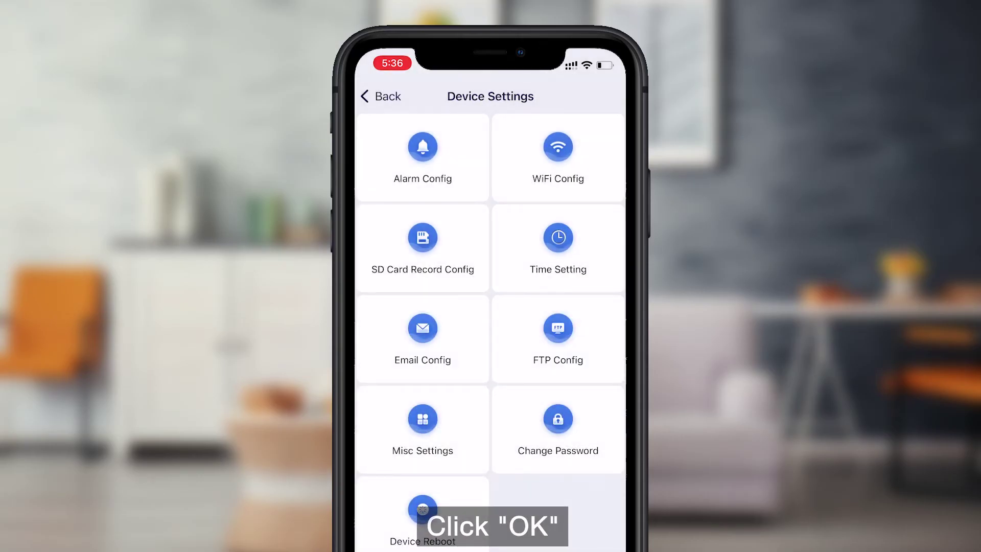
pyautogui.click(381, 96)
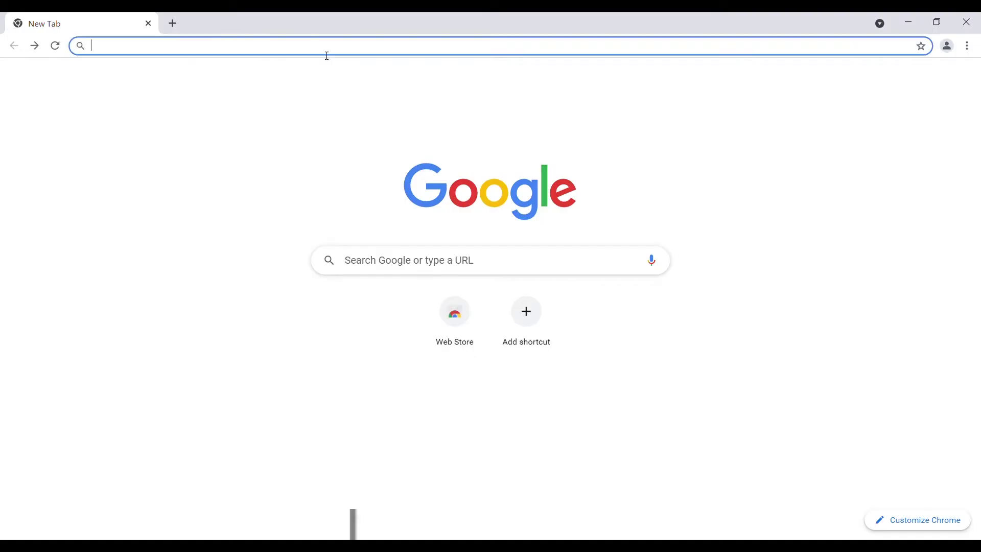
pyautogui.write('www.')
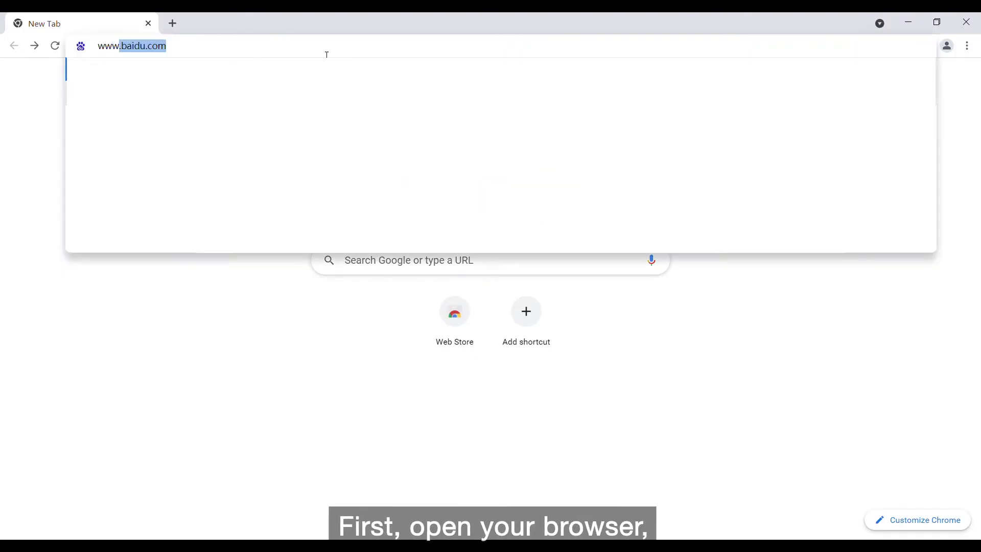
pyautogui.write('iwfcam.com')
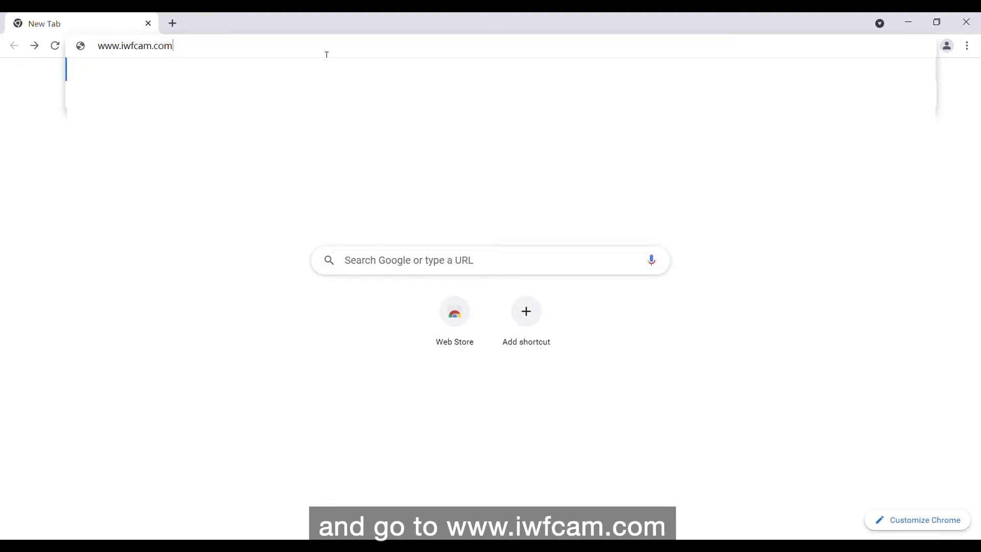
pyautogui.press('Return')
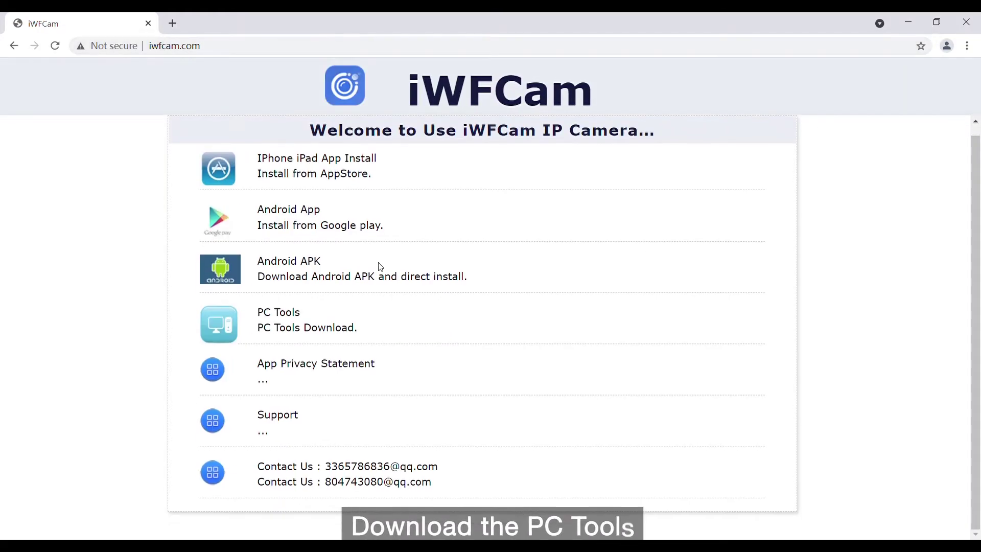
pyautogui.click(368, 330)
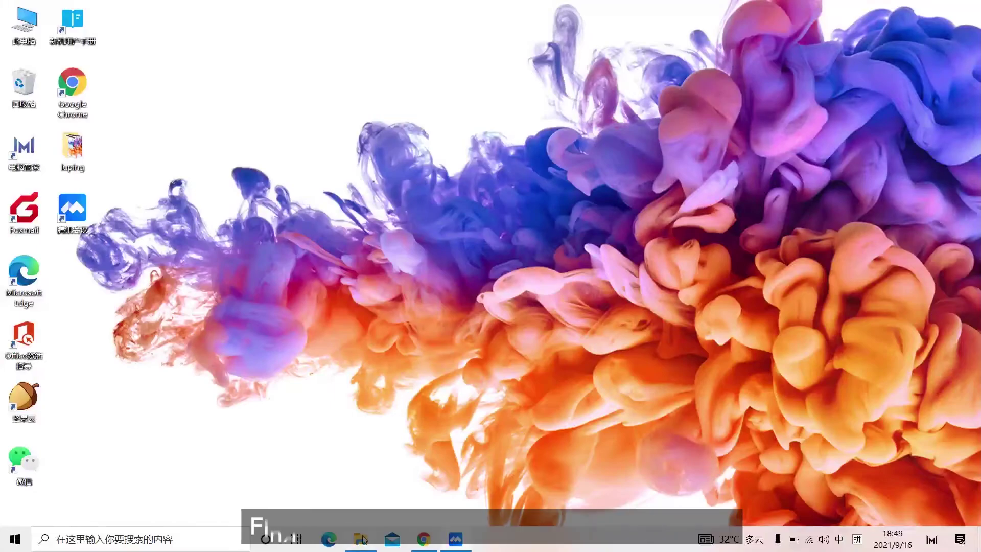
# From Downloads, open PCTools (1) > PCTools > 1. Windows PC > IPCMultiViewSetup V2.1 and launch IPCMultiViewSetup.
pyautogui.click(364, 540)
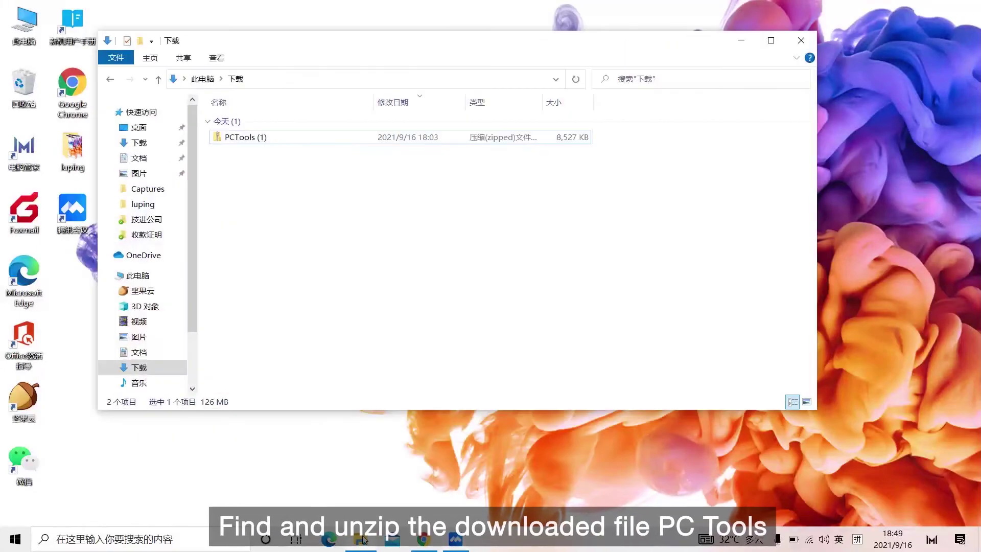
pyautogui.doubleClick(302, 137)
pyautogui.doubleClick(277, 126)
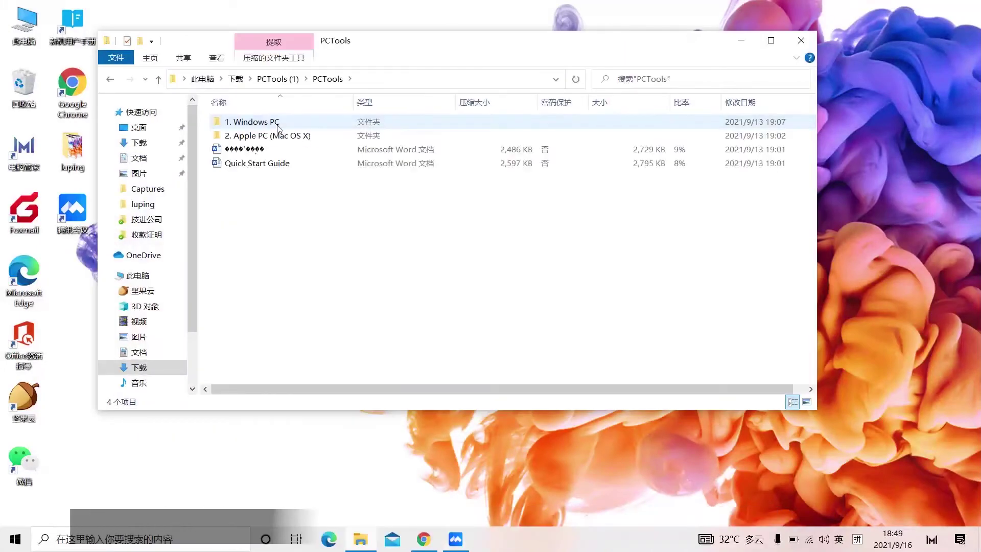
pyautogui.doubleClick(278, 123)
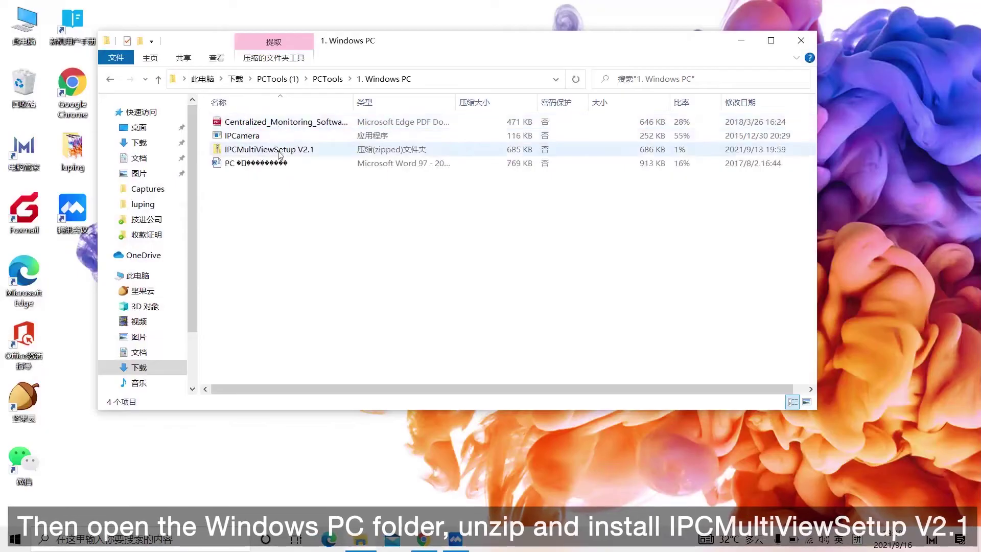
pyautogui.doubleClick(280, 151)
pyautogui.doubleClick(278, 122)
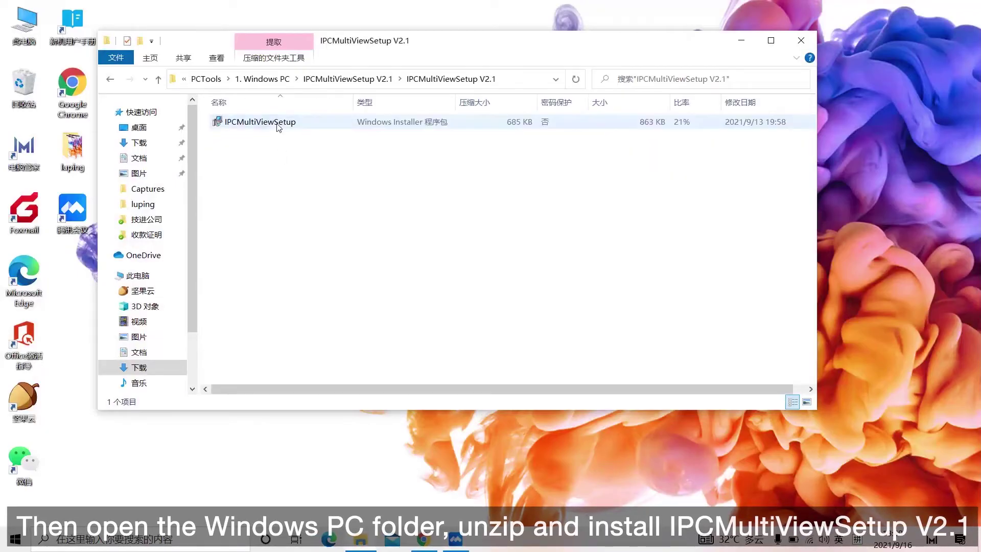
pyautogui.doubleClick(279, 123)
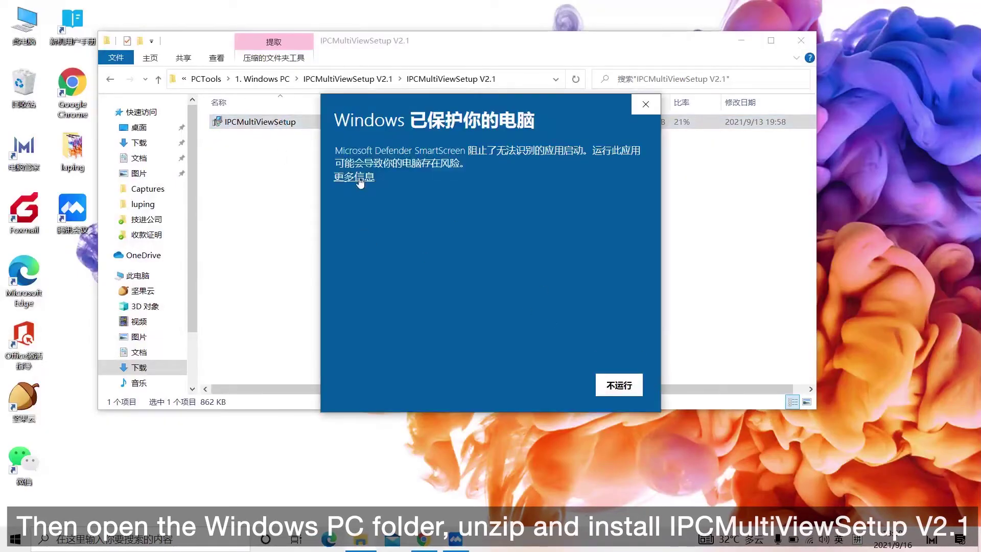
# Bypass the SmartScreen warning and install IPCMultiViewVer2 into the default folder.
pyautogui.click(359, 179)
pyautogui.click(556, 386)
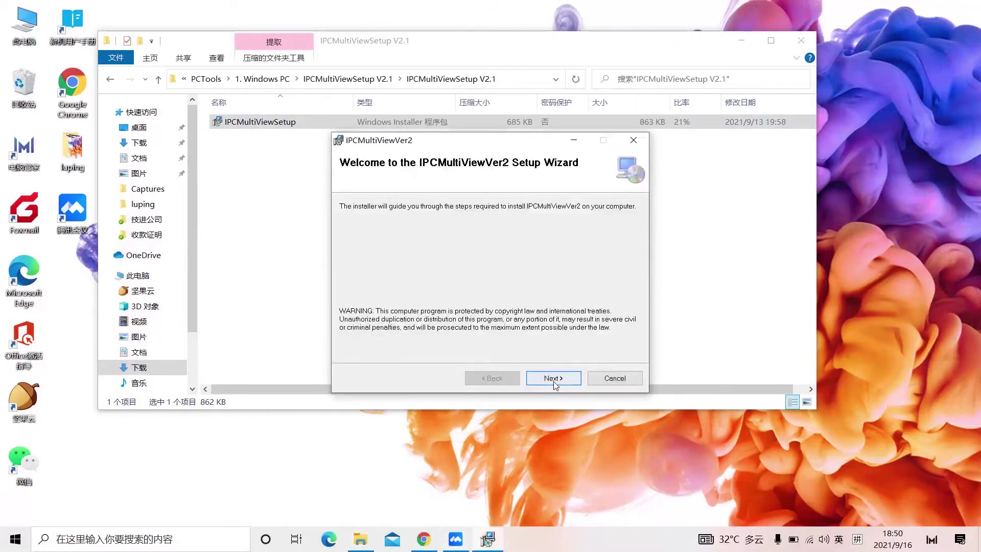
pyautogui.click(555, 385)
pyautogui.click(556, 385)
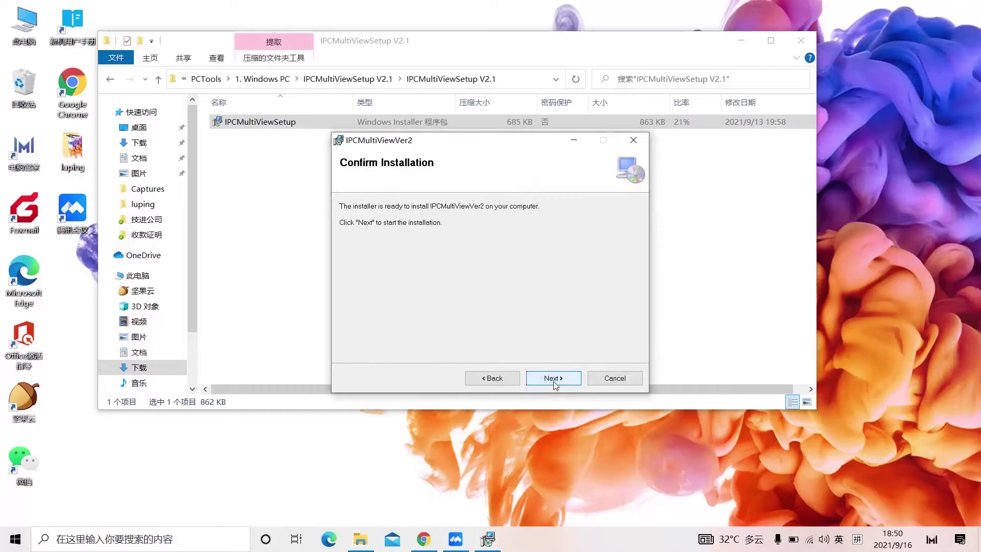
pyautogui.click(553, 378)
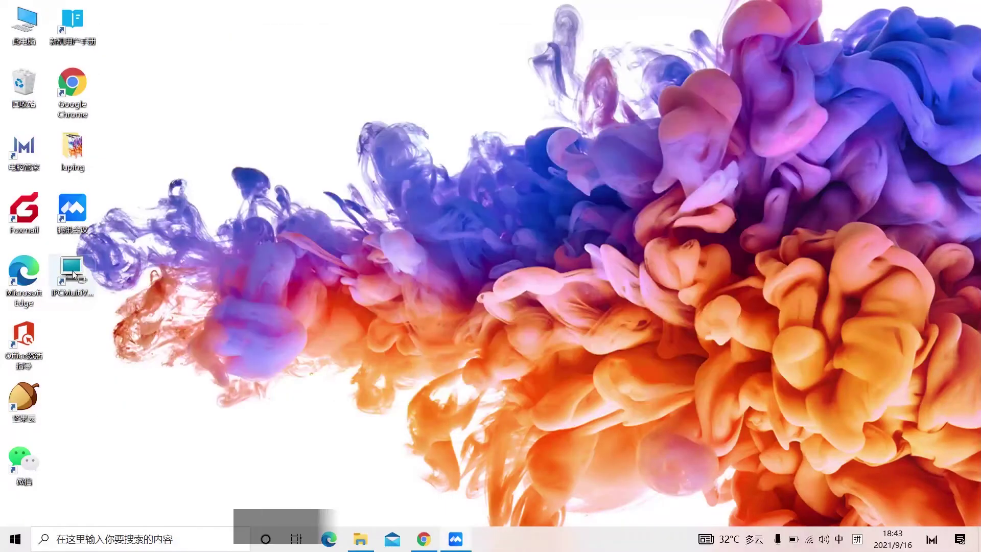
# Launch IPCMultiView and log in as admin with a blank password.
pyautogui.doubleClick(72, 276)
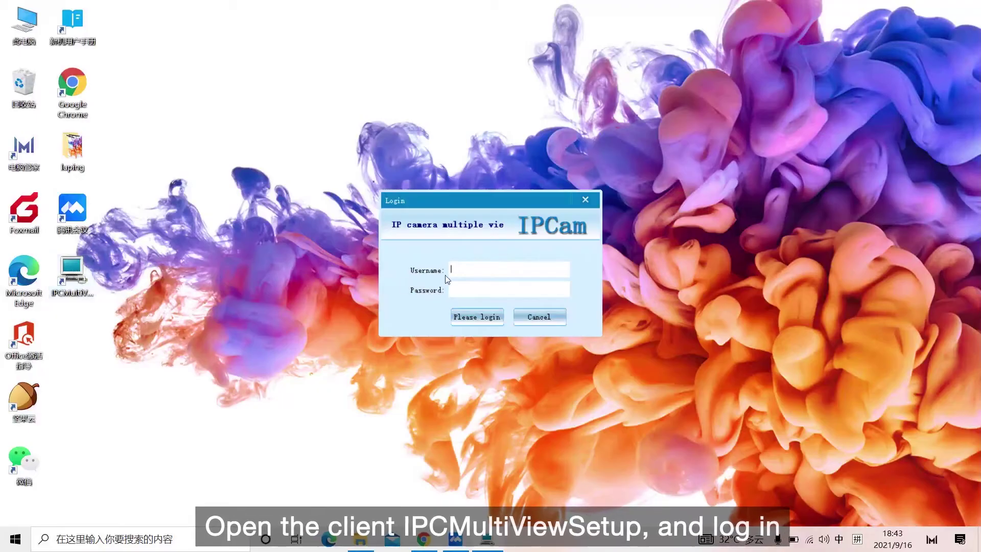
pyautogui.write('admin')
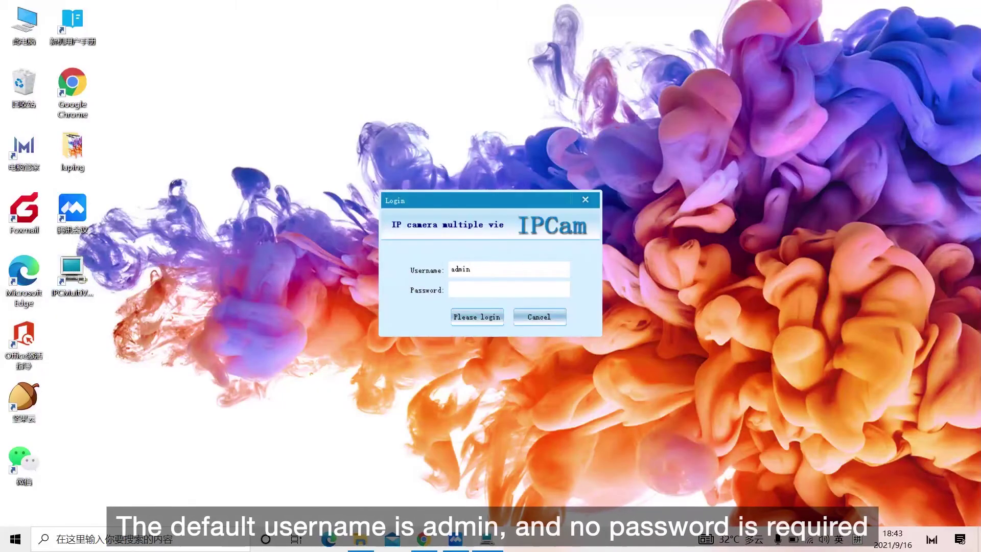
pyautogui.click(494, 317)
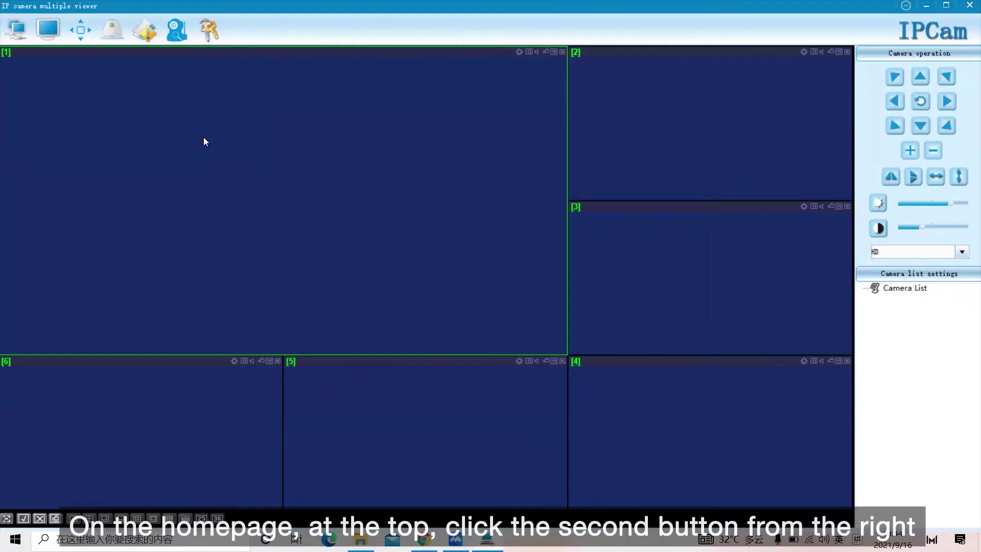
# Add a new camera in Settings and paste the camera's UID into its UID field.
pyautogui.click(175, 35)
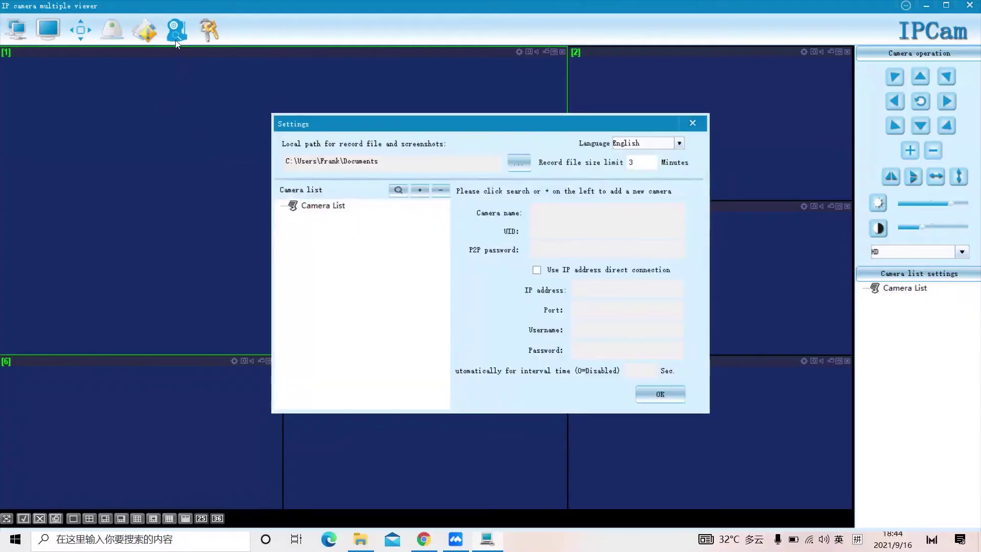
pyautogui.click(419, 190)
pyautogui.click(579, 227)
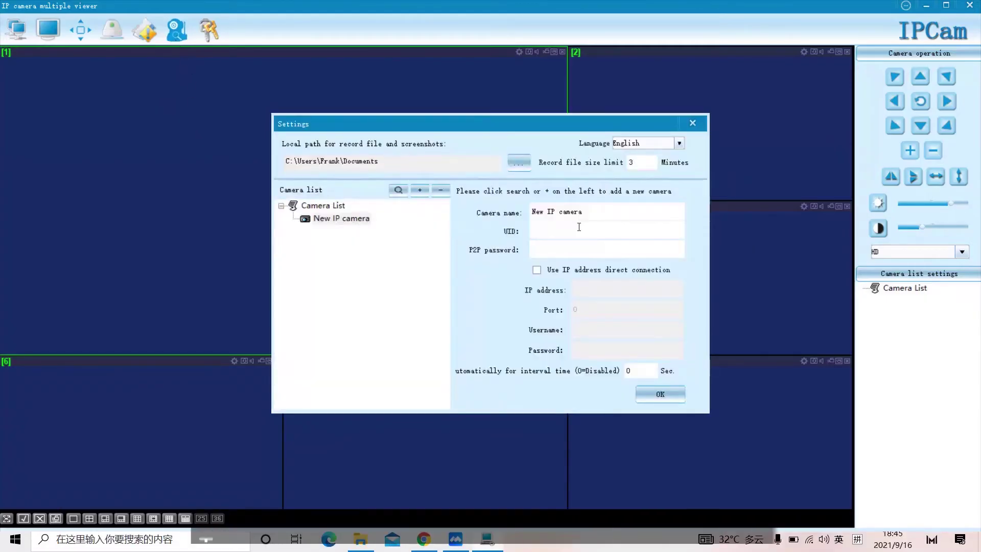
pyautogui.hotkey('ctrl', 'v')
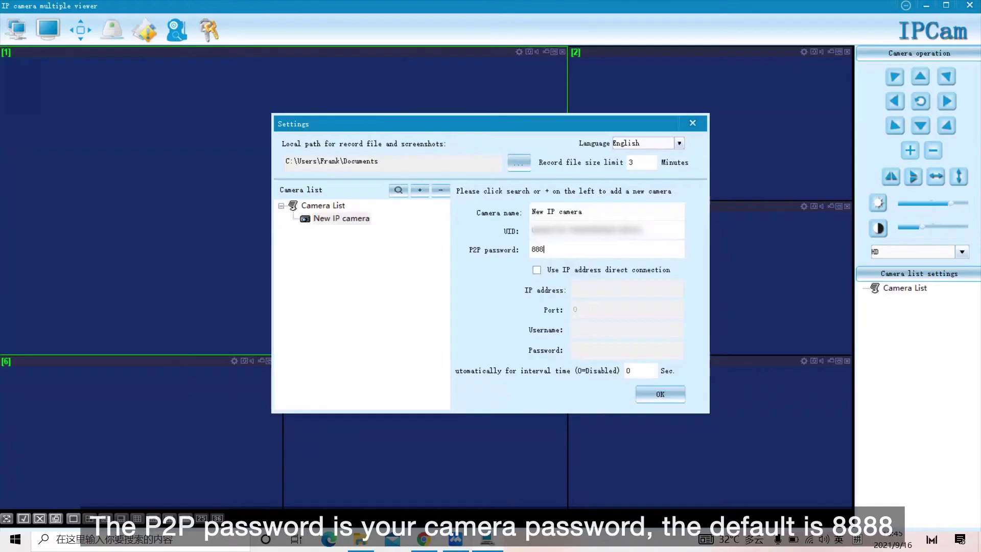
# Save New IP camera and play its live stream in panel 1.
pyautogui.click(673, 391)
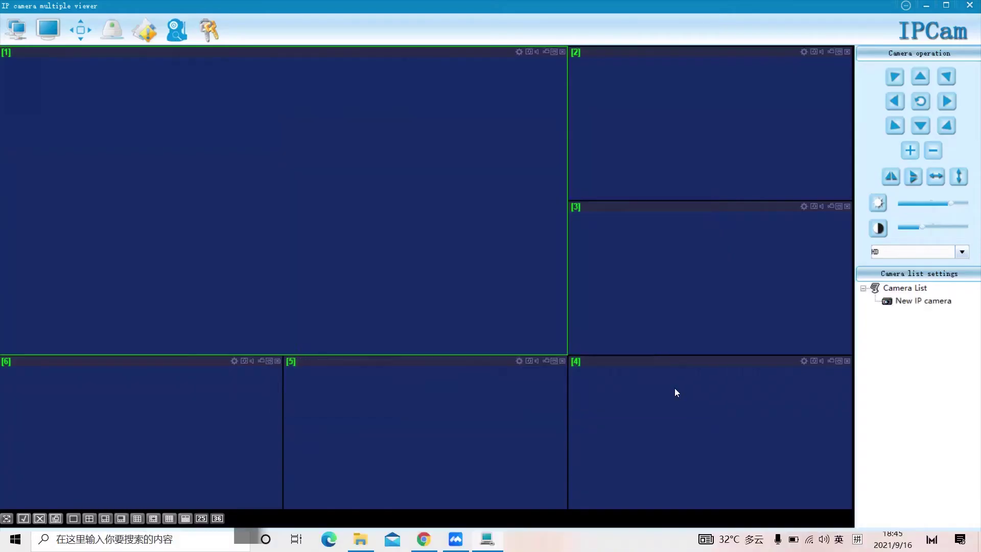
pyautogui.doubleClick(917, 300)
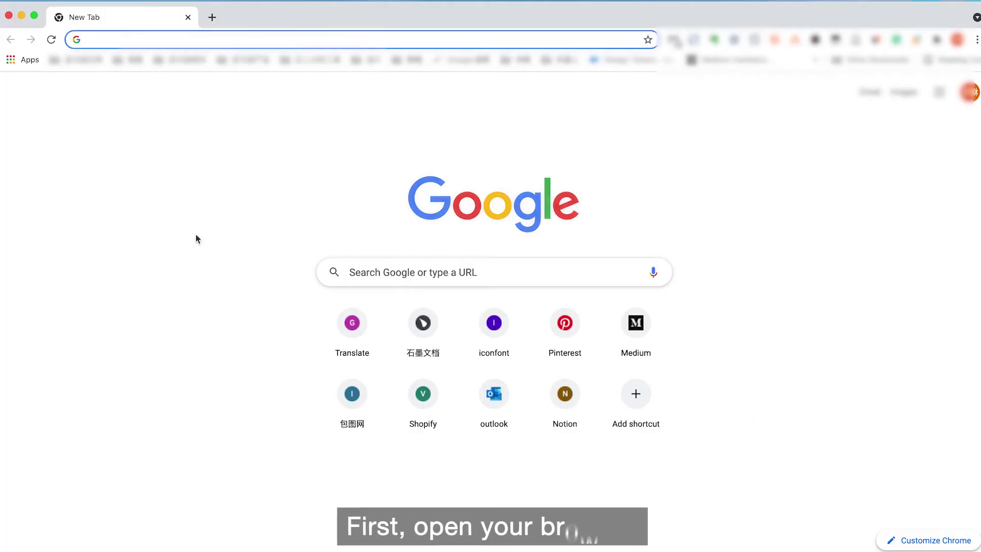
pyautogui.click(293, 33)
pyautogui.write('www.g')
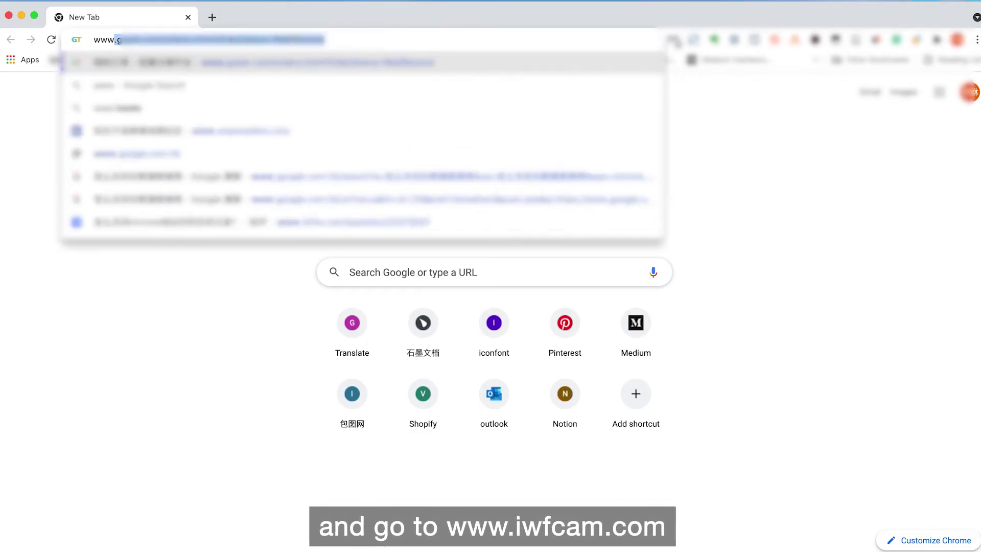
pyautogui.press('BackSpace')
pyautogui.press('BackSpace')
pyautogui.write('iwfcam')
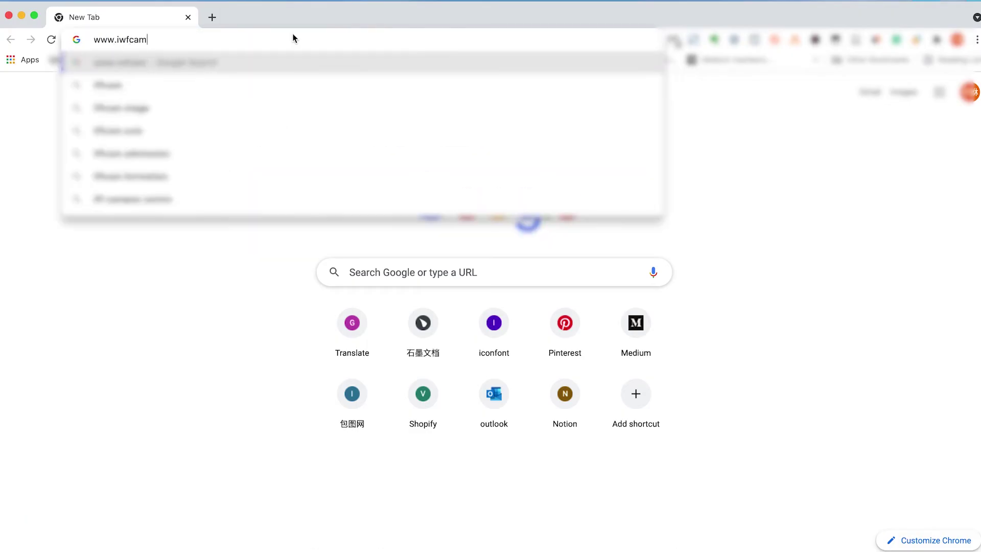
pyautogui.write('.com')
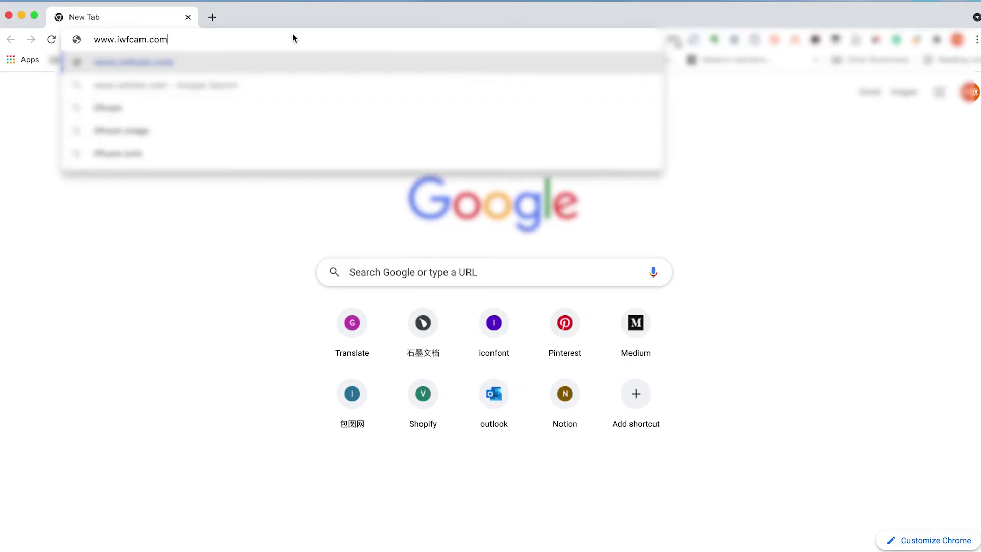
pyautogui.press('Return')
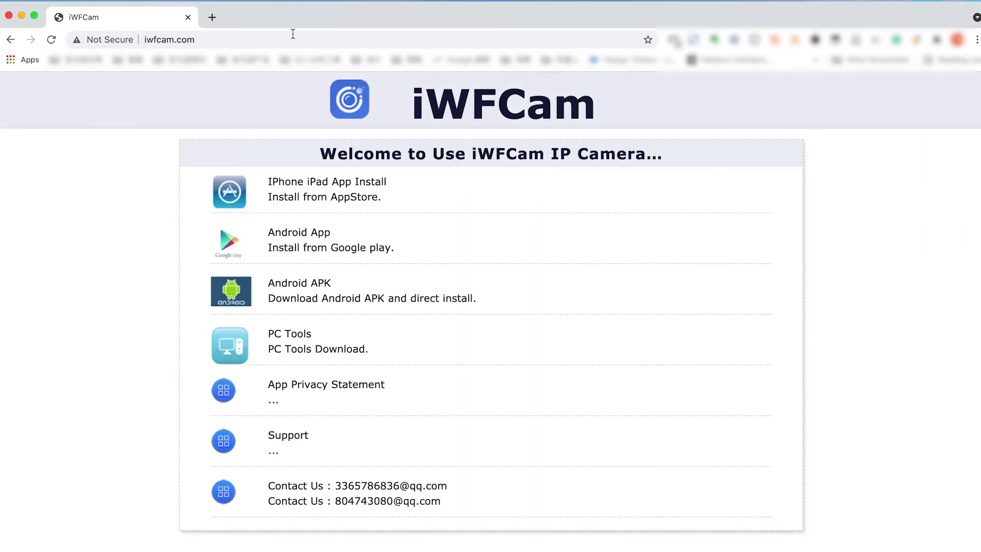
pyautogui.click(316, 348)
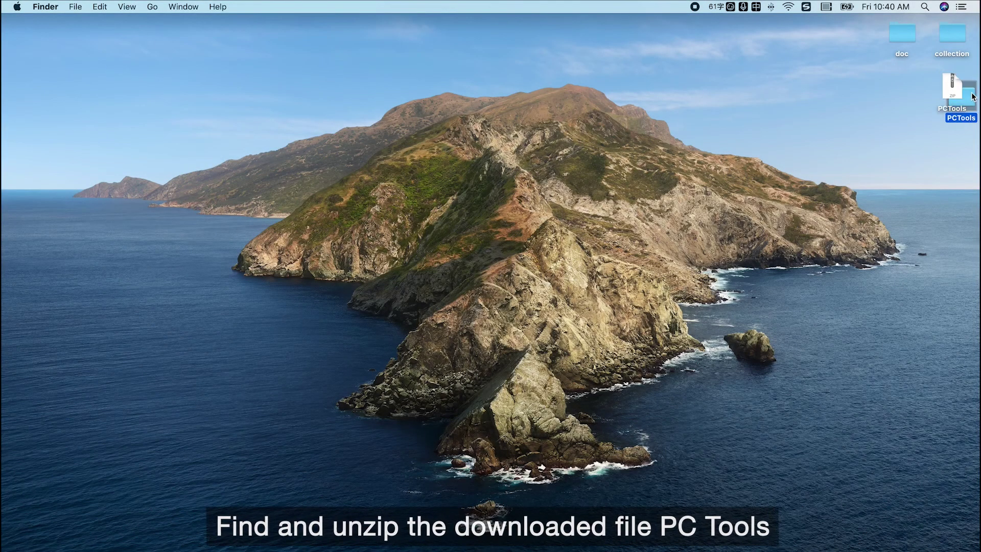
# Extract IP Camera Search Tool from PCTools > 2. Apple PC (Mac OS X) to the desktop and open it.
pyautogui.doubleClick(900, 88)
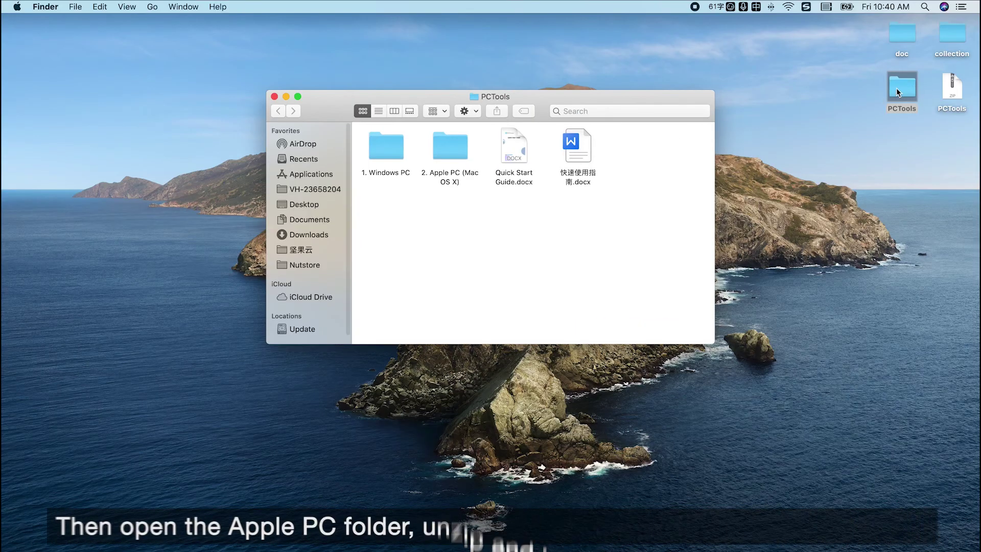
pyautogui.doubleClick(449, 149)
pyautogui.doubleClick(394, 153)
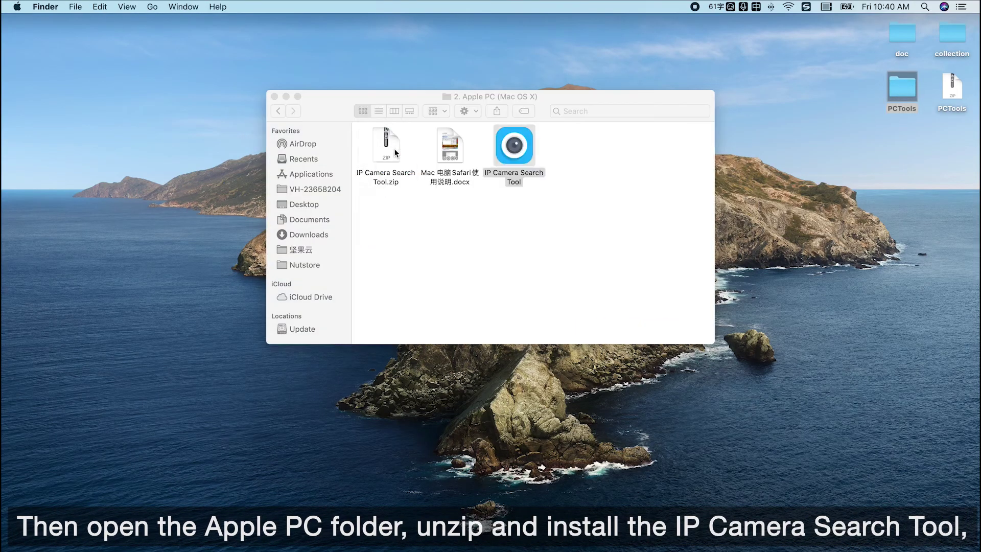
pyautogui.moveTo(514, 145); pyautogui.dragTo(902, 141)
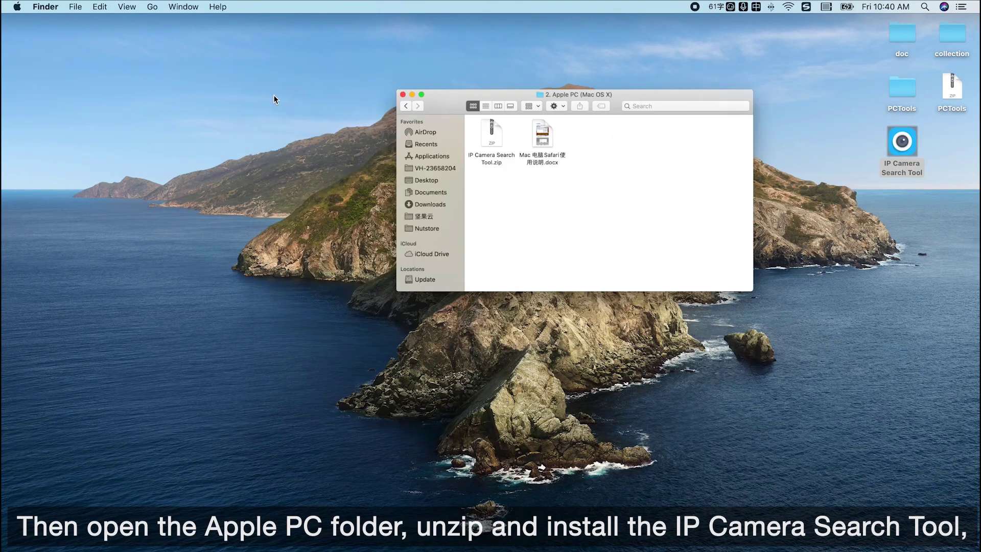
pyautogui.press('cmd+w')
pyautogui.doubleClick(902, 141)
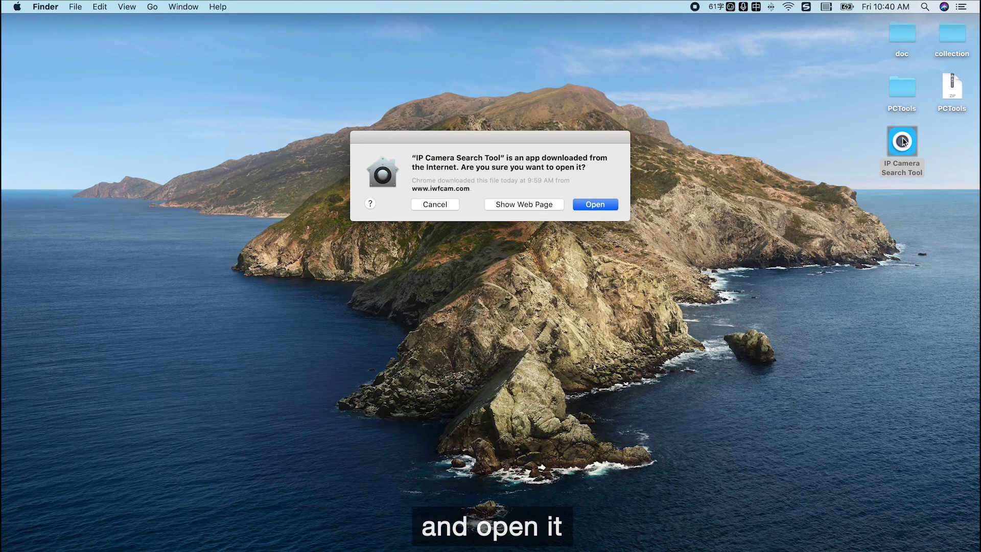
pyautogui.click(595, 205)
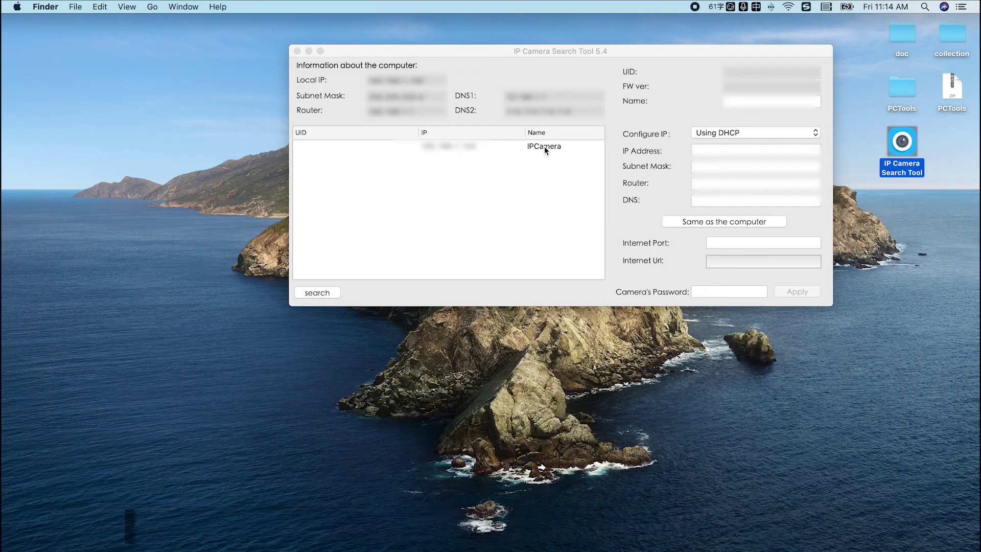
# Search the network, select the found IPCamera and apply its password.
pyautogui.click(330, 294)
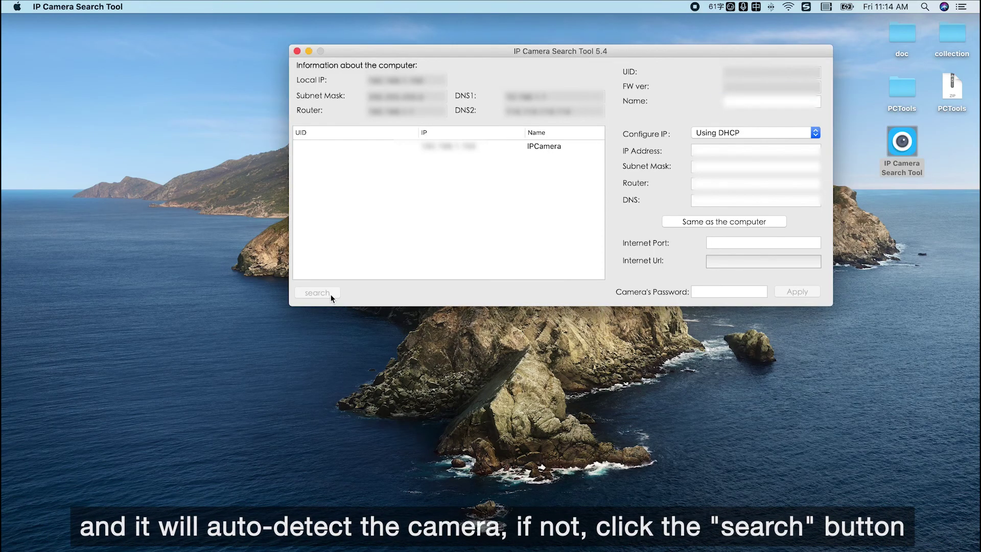
pyautogui.click(535, 147)
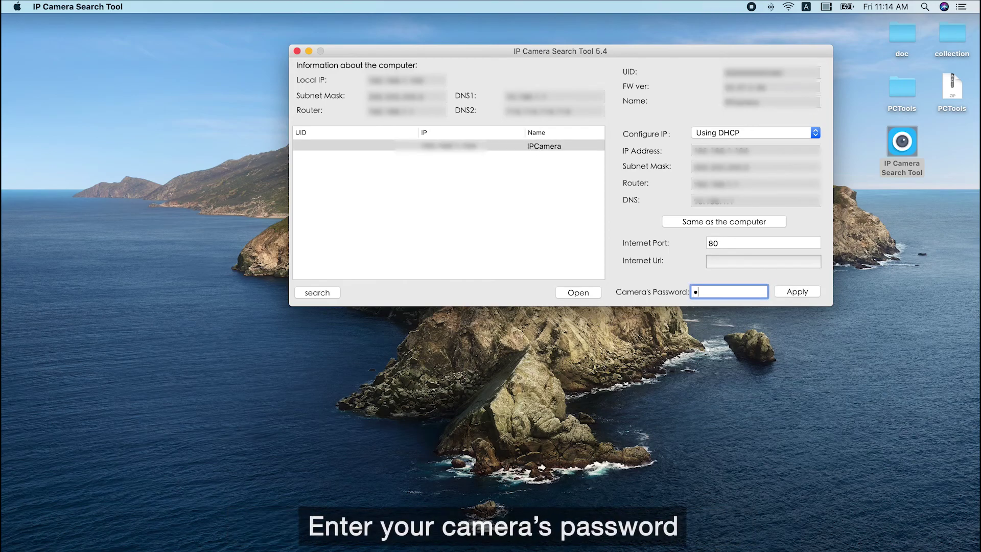
pyautogui.click(806, 293)
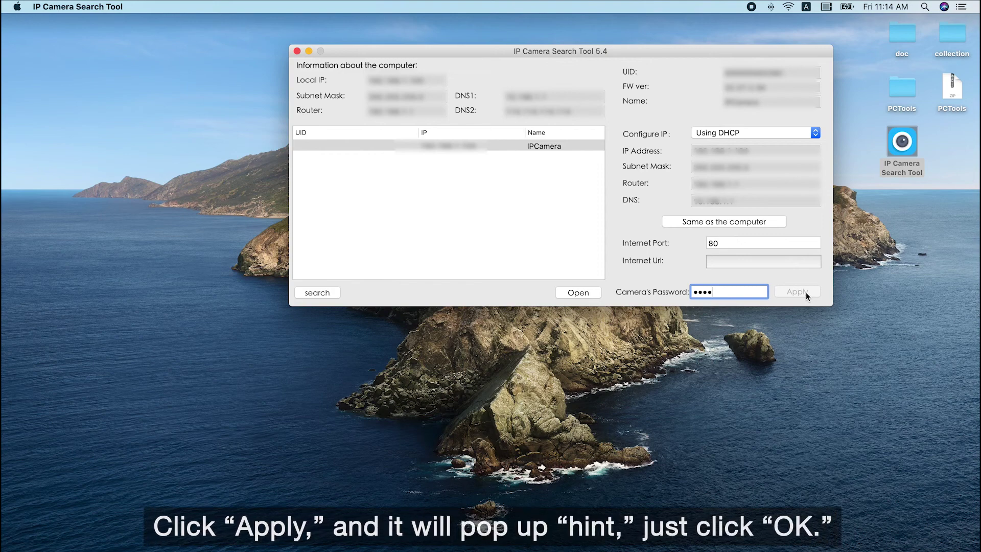
# Dismiss the hint, reselect IPCamera and open its web page in Chrome.
pyautogui.click(576, 206)
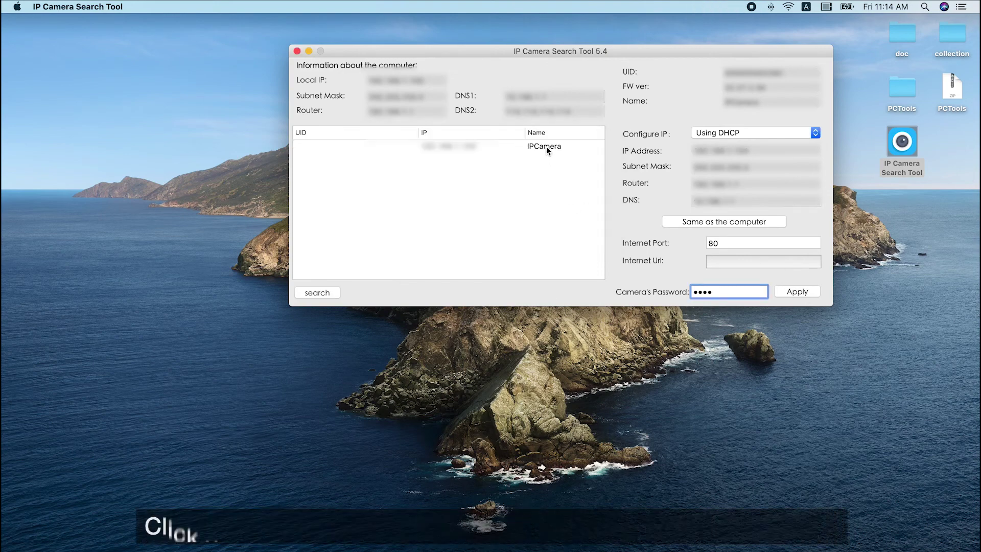
pyautogui.click(546, 146)
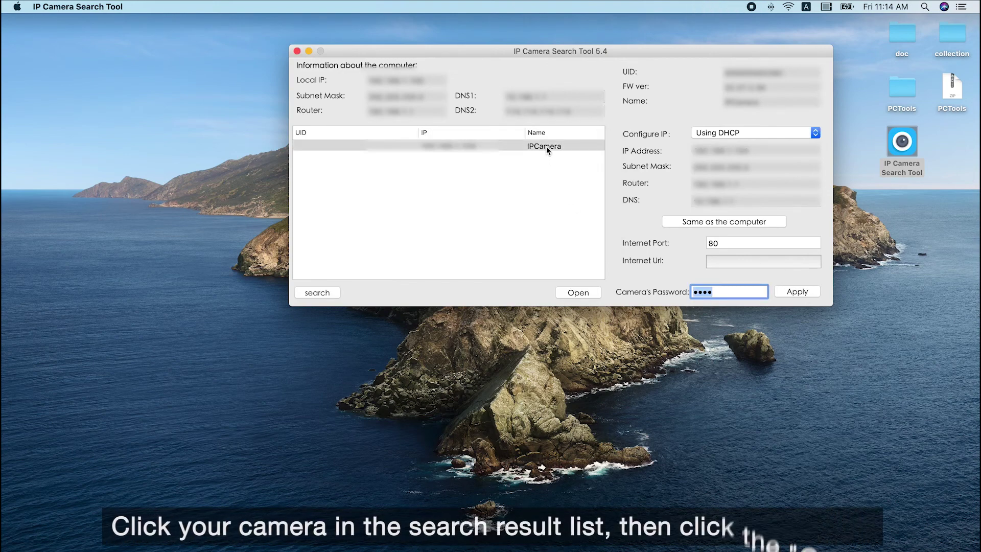
pyautogui.click(581, 296)
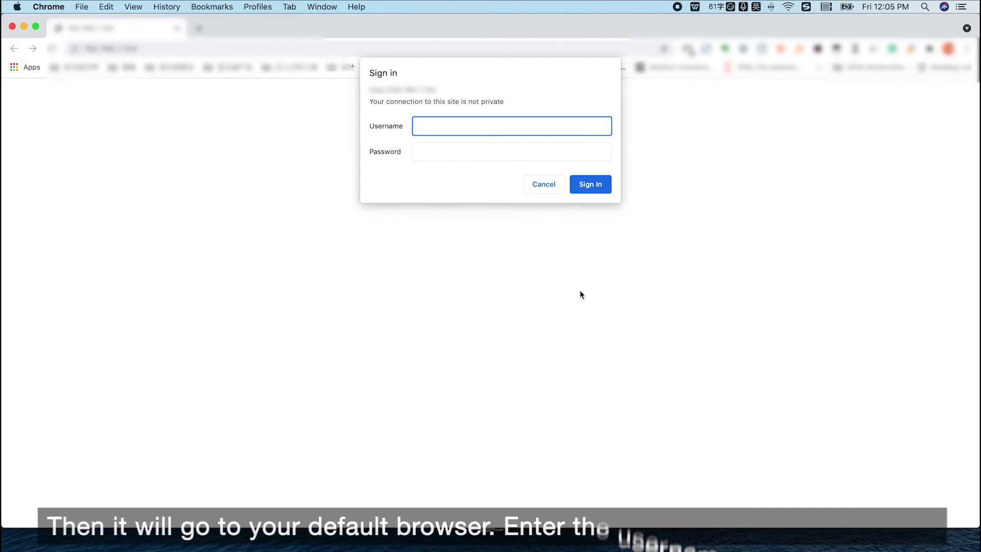
# Sign in as admin and view the MJPEG live stream at 1280 X 720, 10 fps.
pyautogui.write('admin')
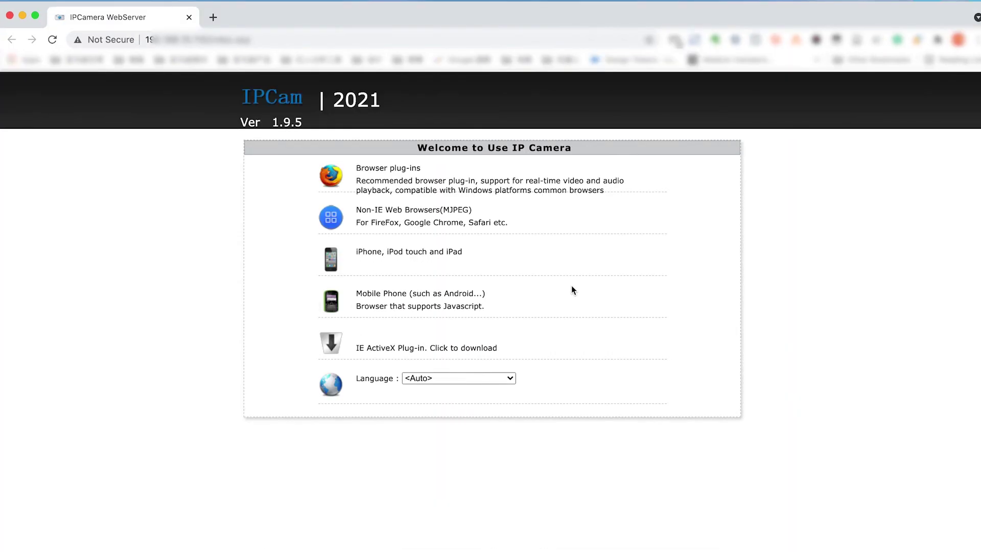
pyautogui.click(499, 218)
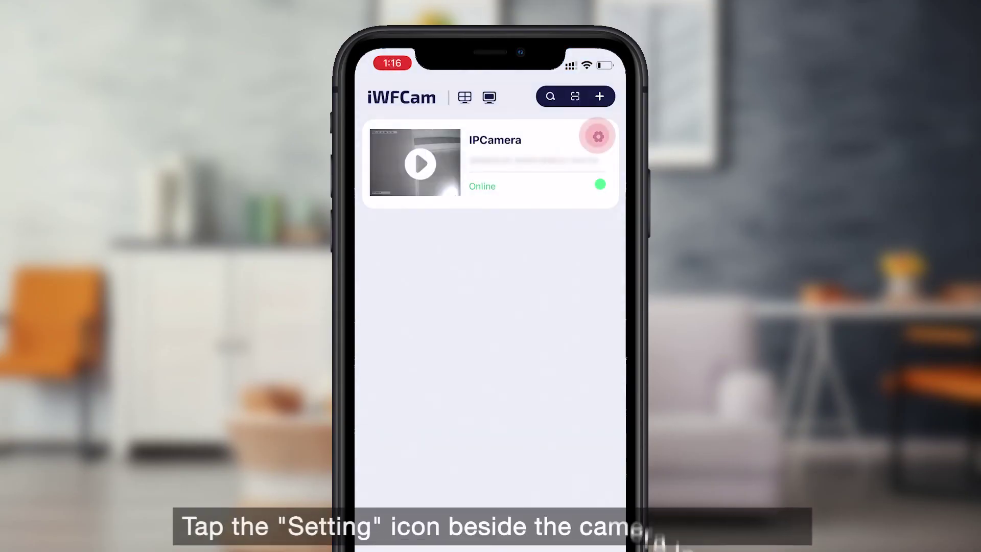
# Open Modify Device for IPCamera to show its name, UID and password fields.
pyautogui.click(598, 137)
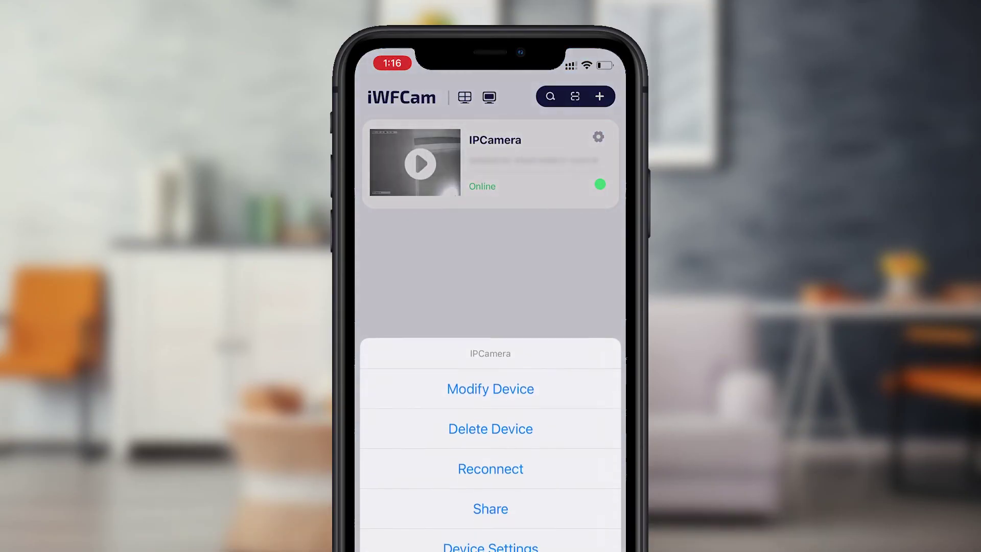
pyautogui.click(490, 387)
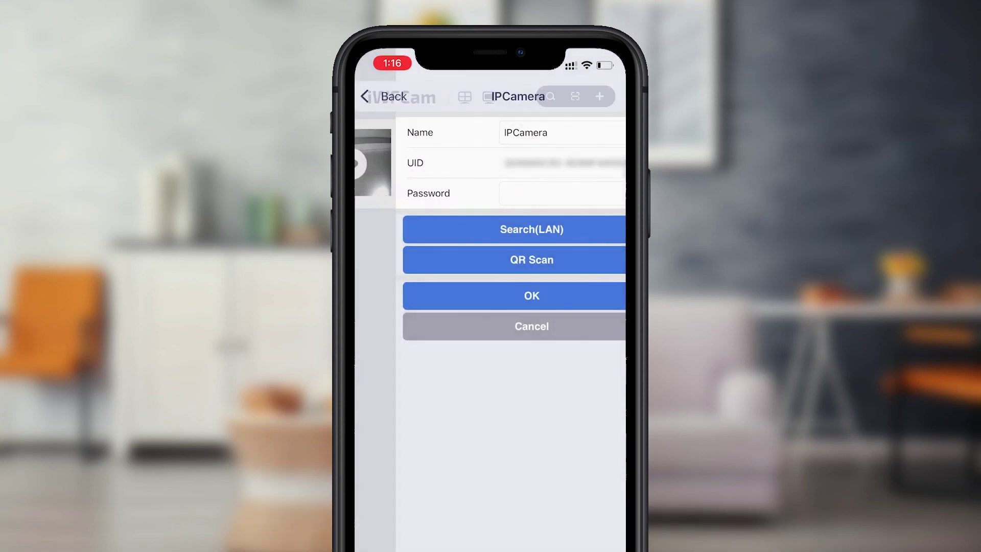